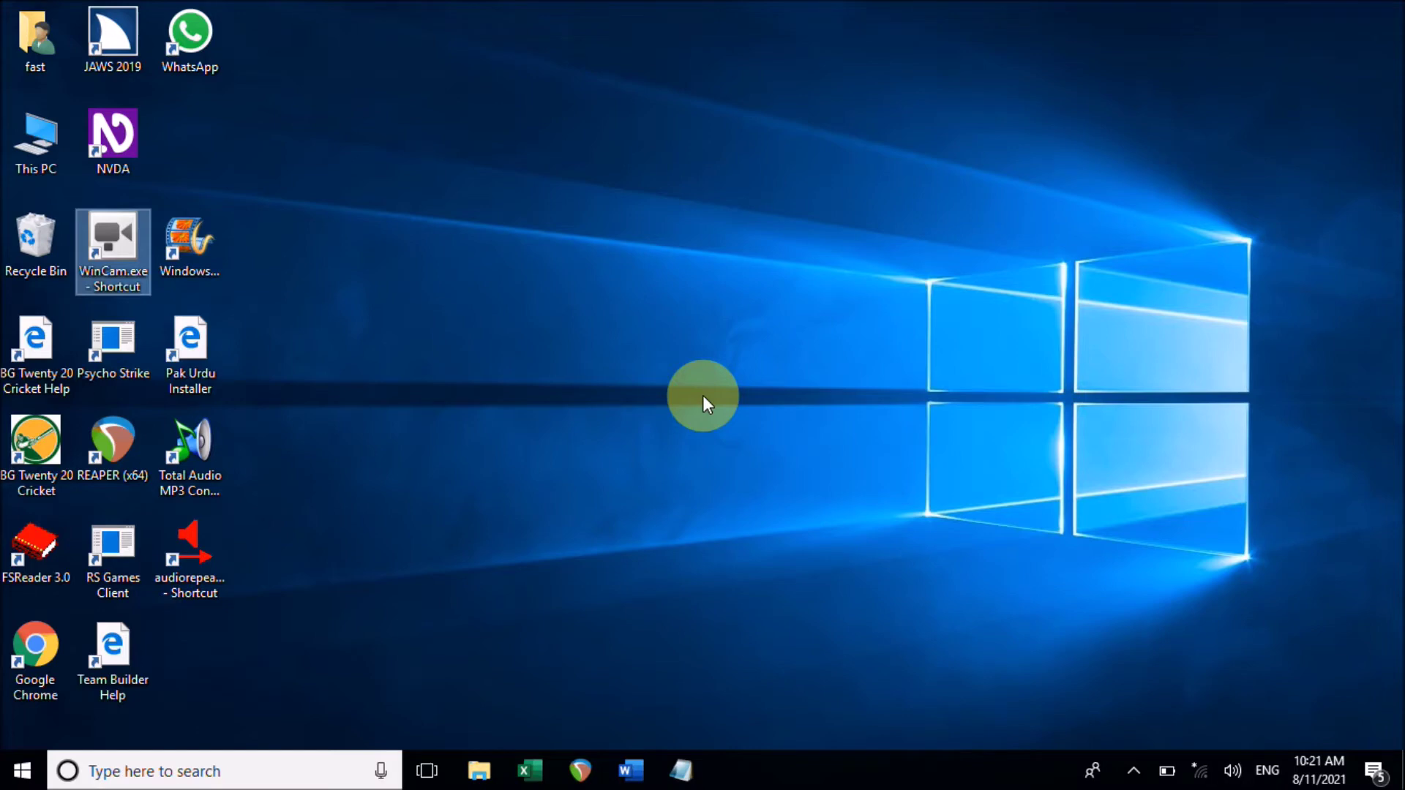
Open the D: drive.
key("super+r")
type("p")
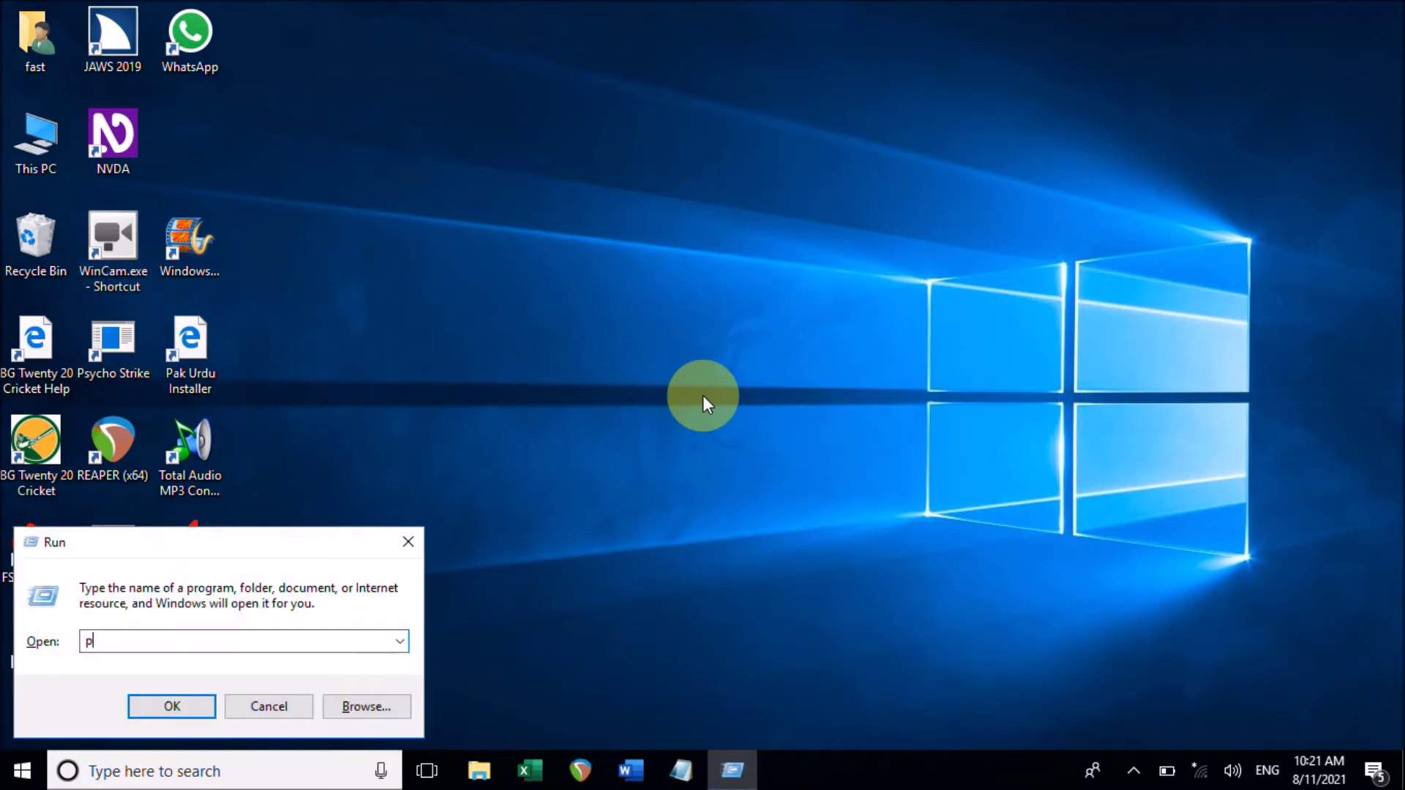
key("BackSpace")
type("d:")
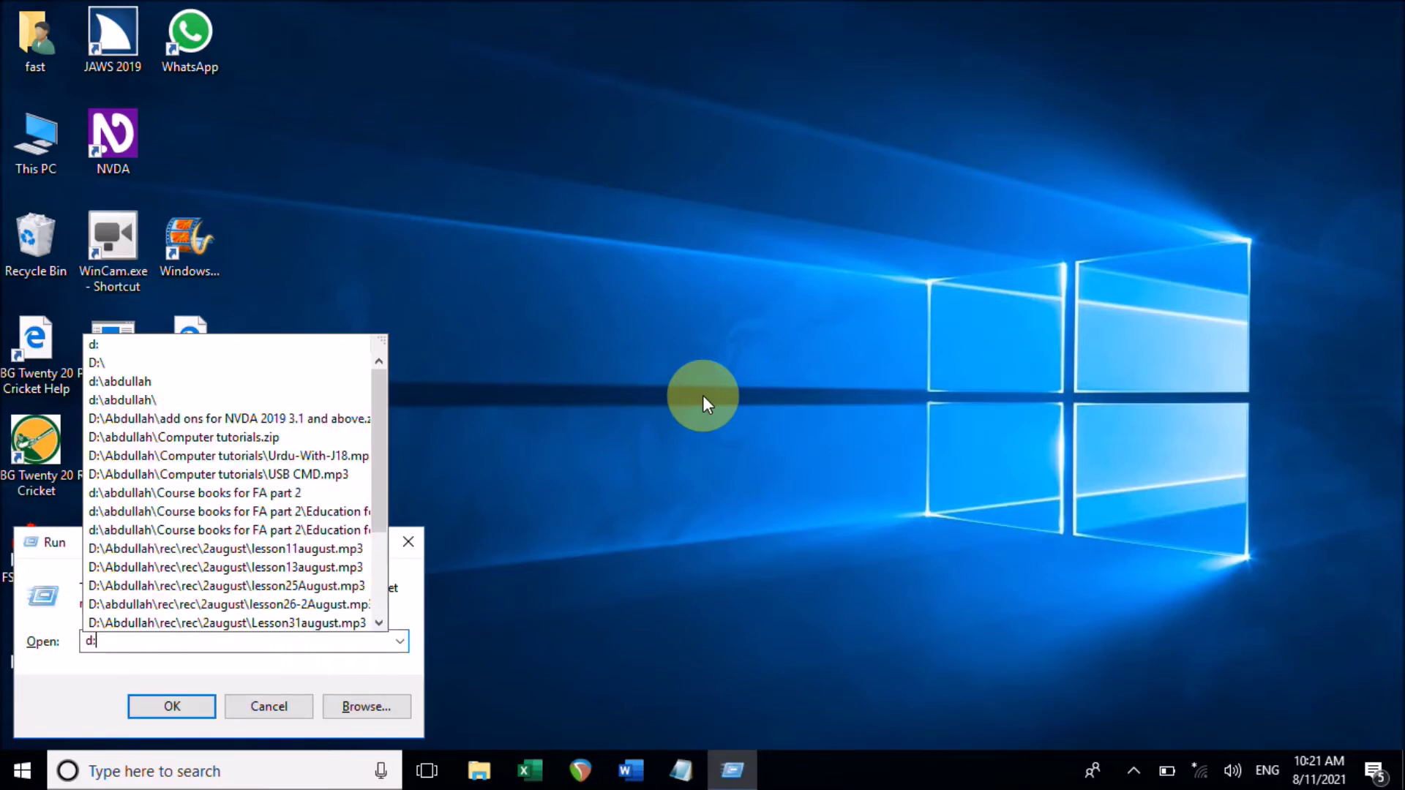
key("Return")
Mount the ProPlus2019Retail disc image stored on Local Disk (D:).
key("p")
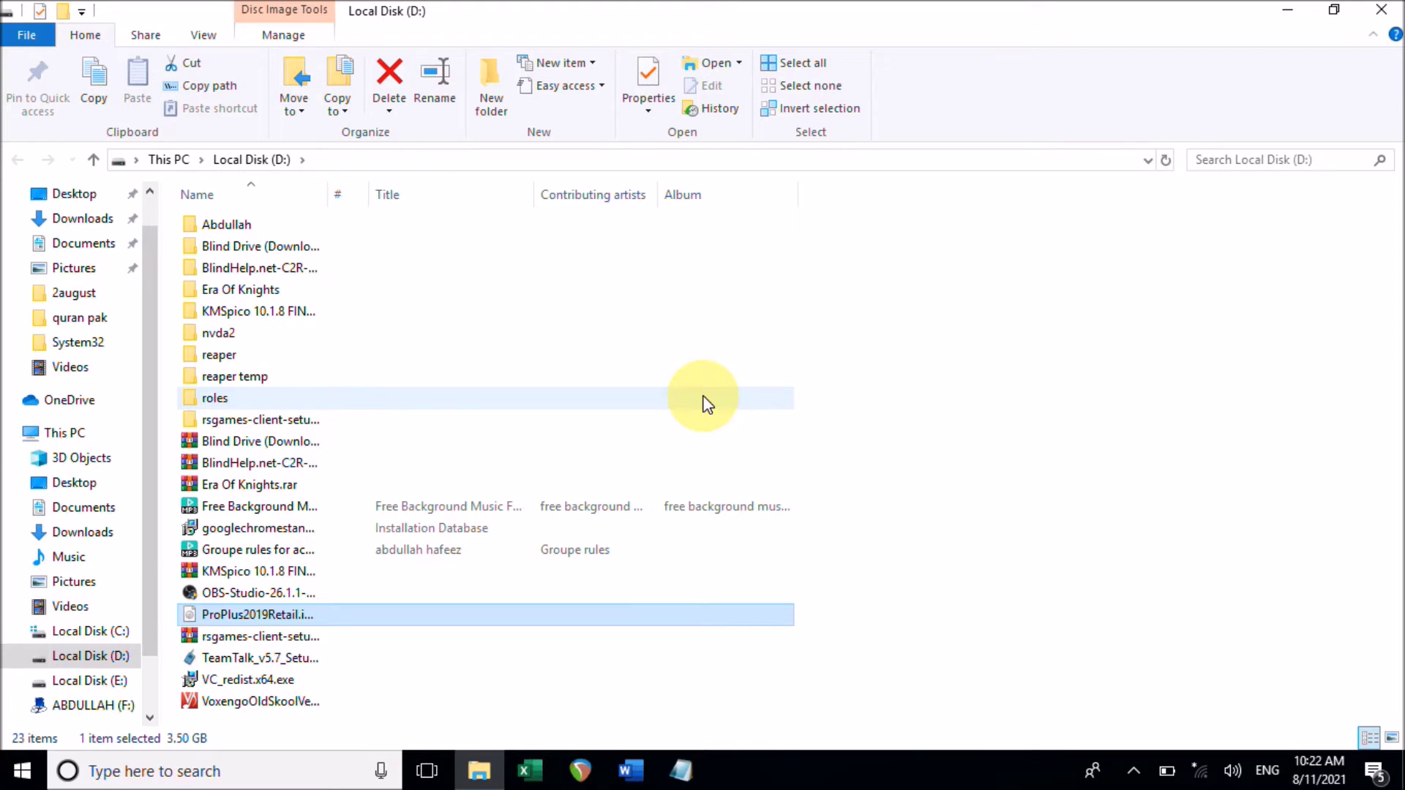
key("shift+F10")
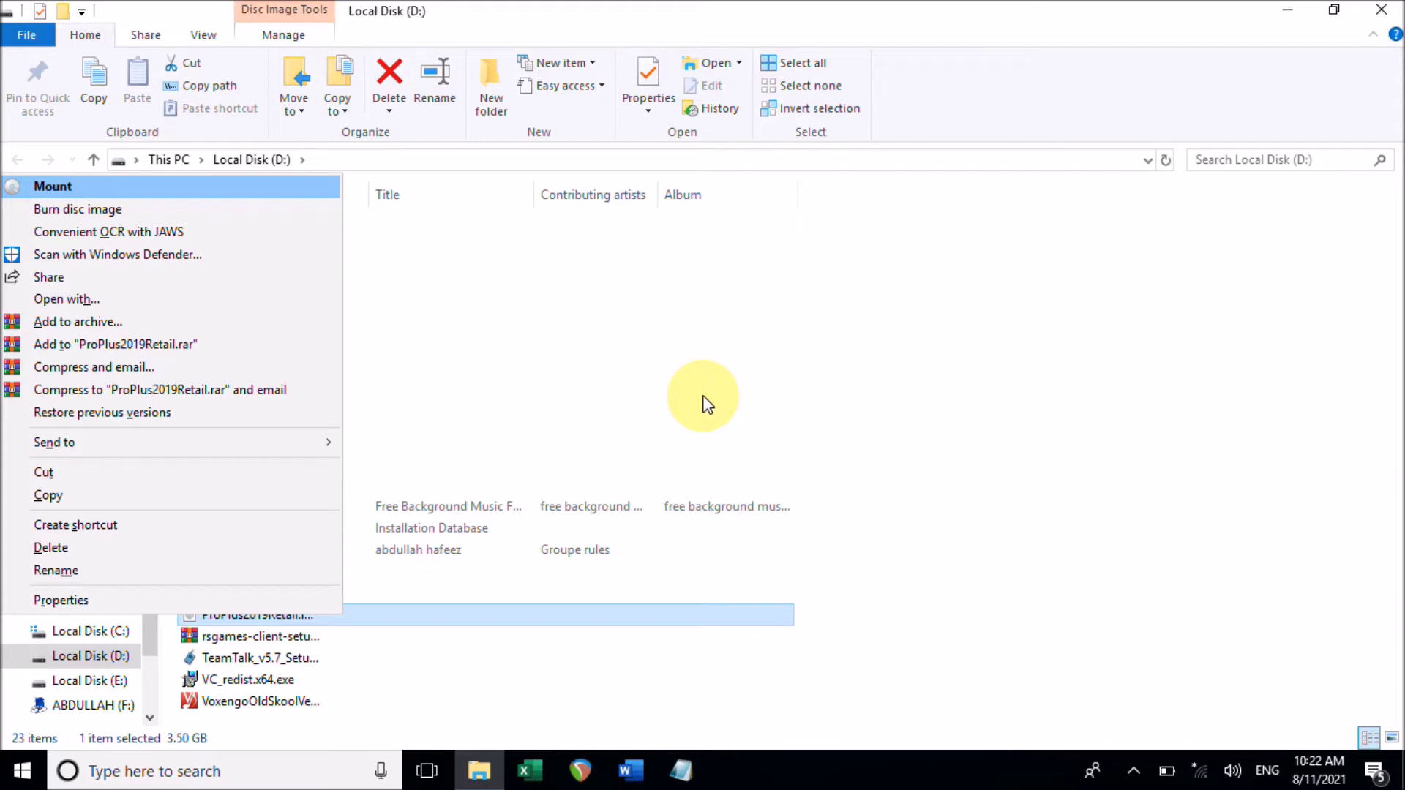
key("Return")
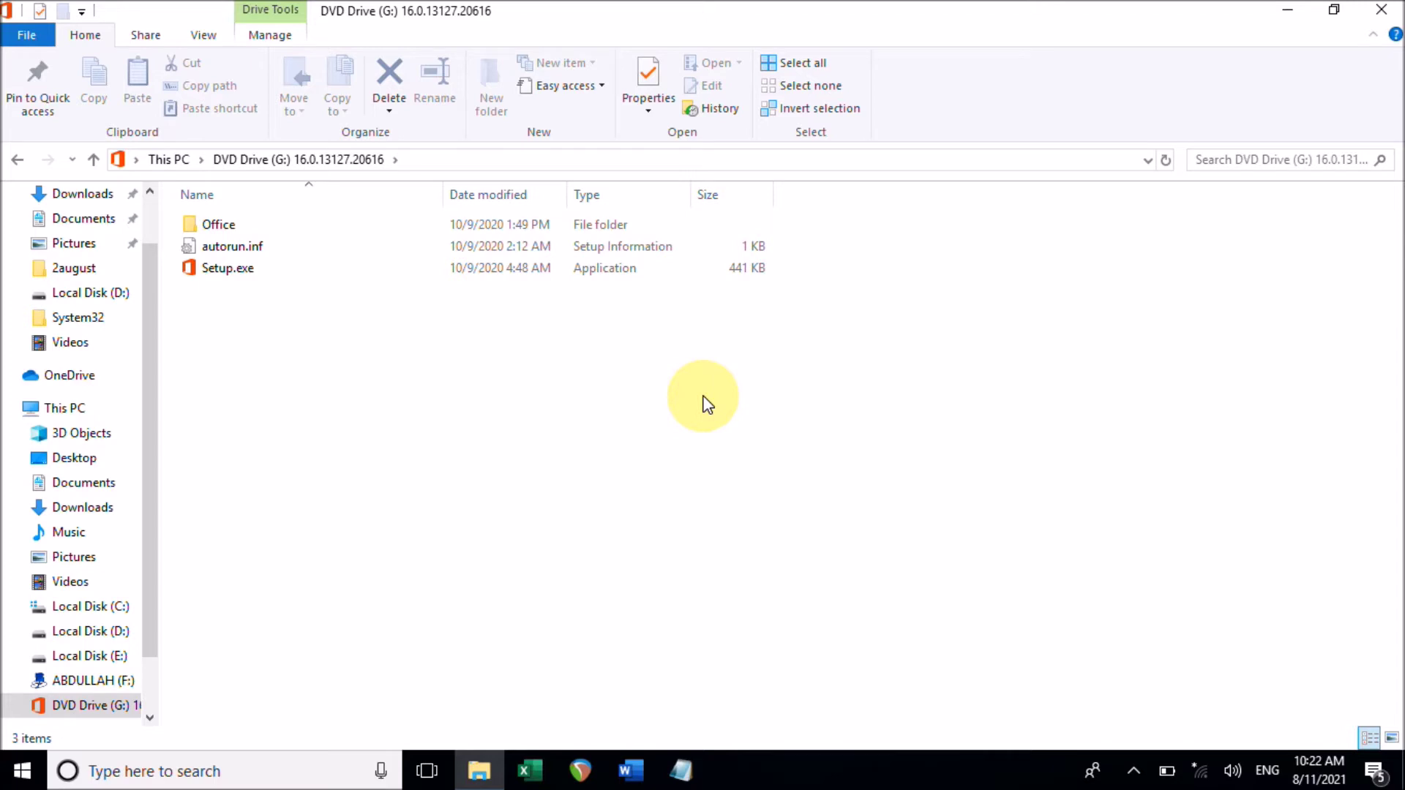
Run Setup.exe from the mounted DVD drive to install Office, then close the installer and the folder window.
key("s")
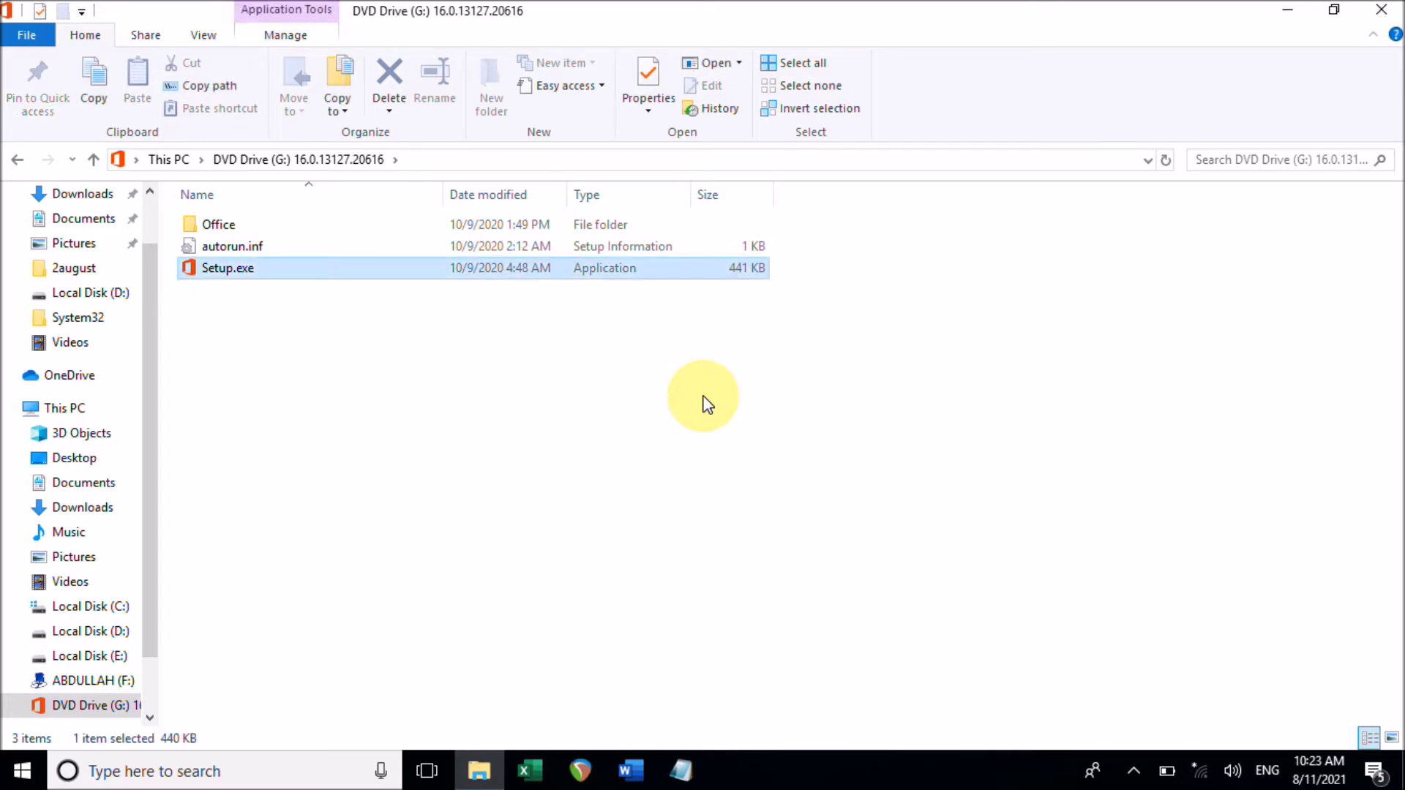
key("Return")
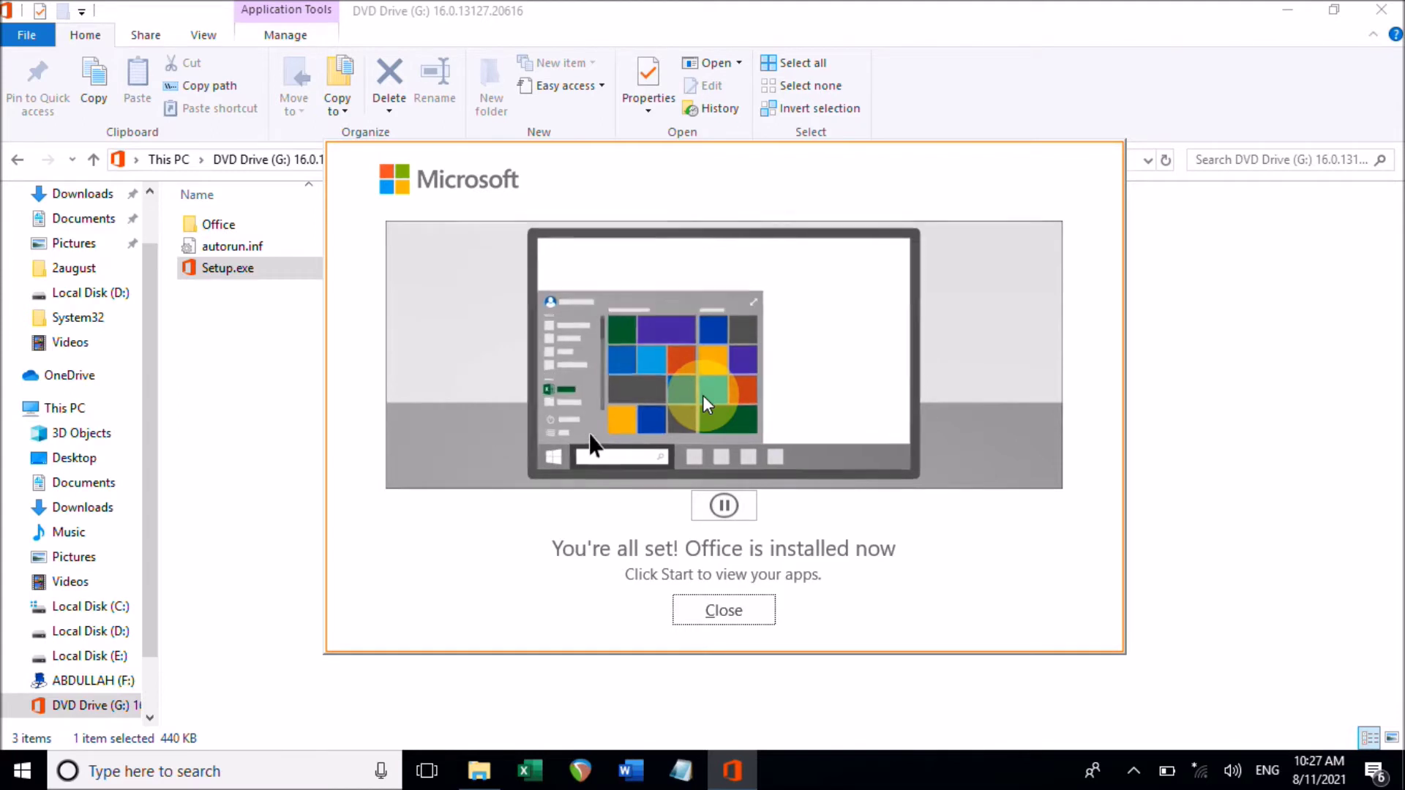
key("Return")
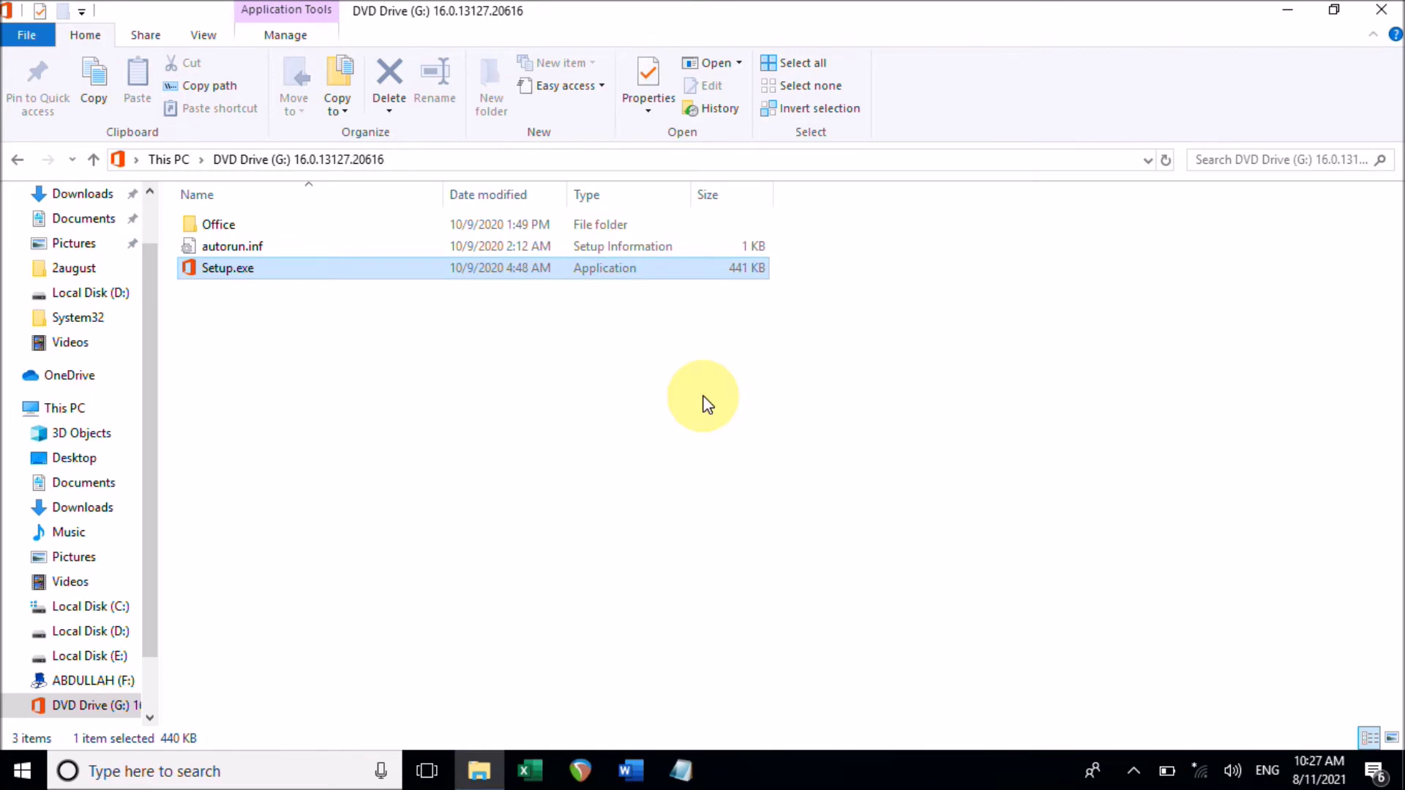
key("alt+F4")
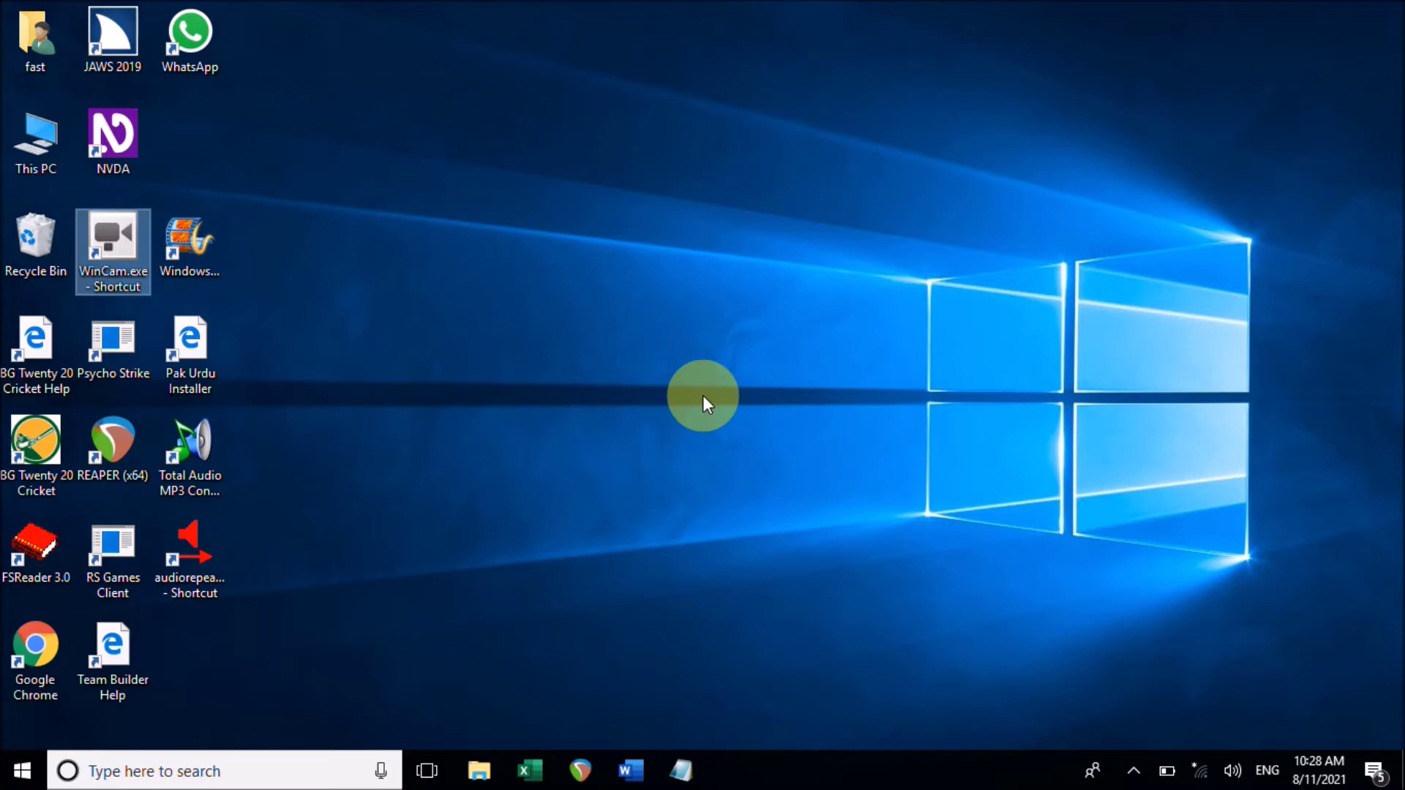
Open This PC from the desktop.
key("t")
key("h")
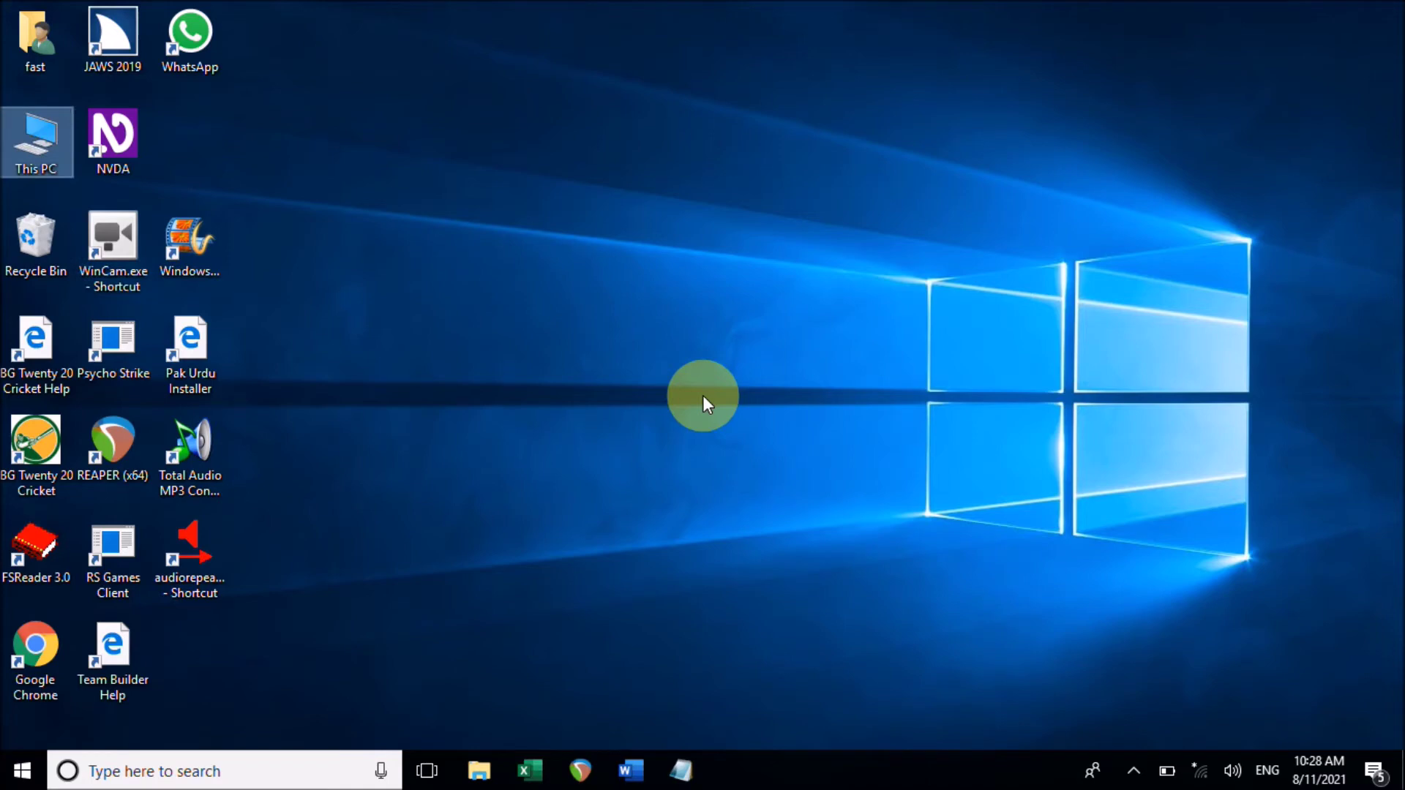
key("Return")
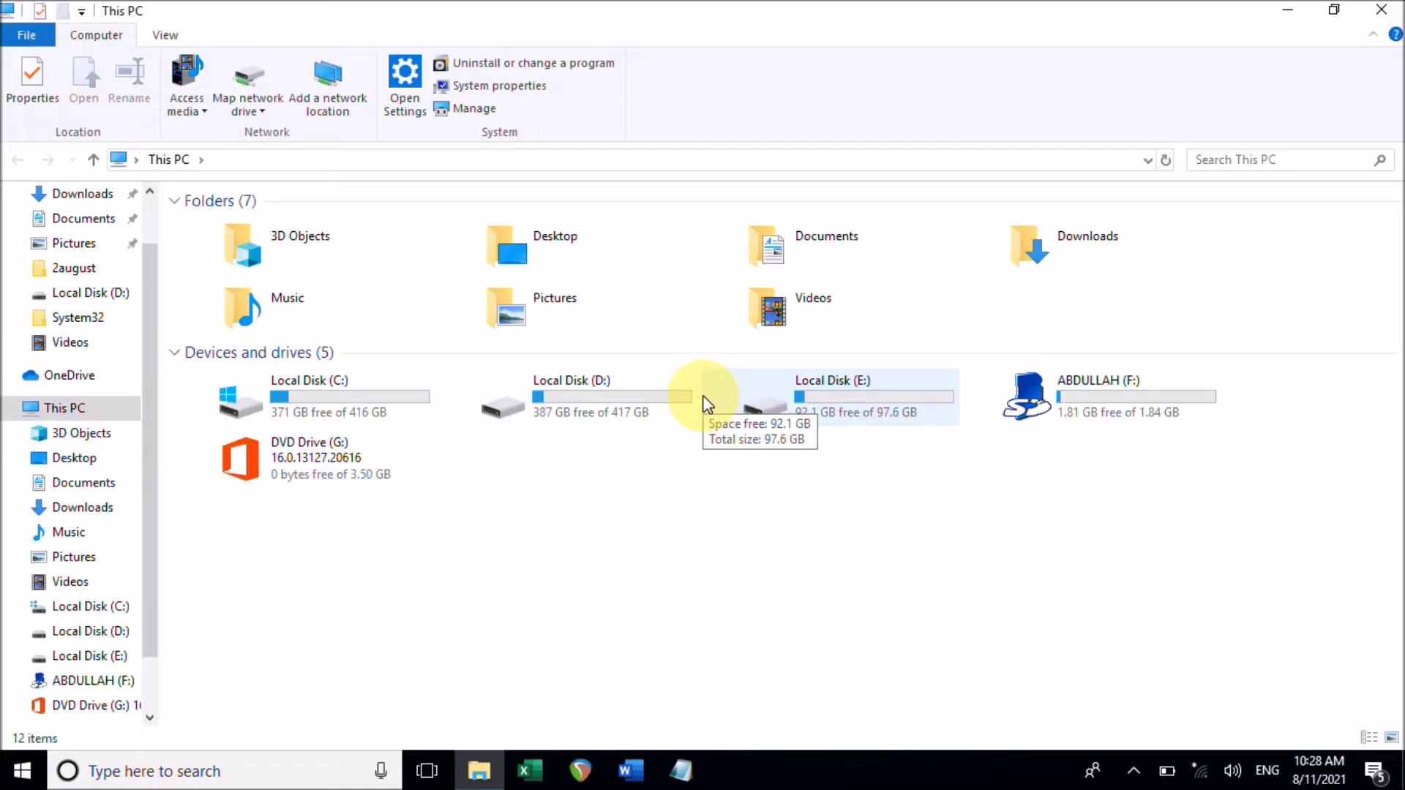
Eject the mounted Office image, DVD Drive (G:).
key("End")
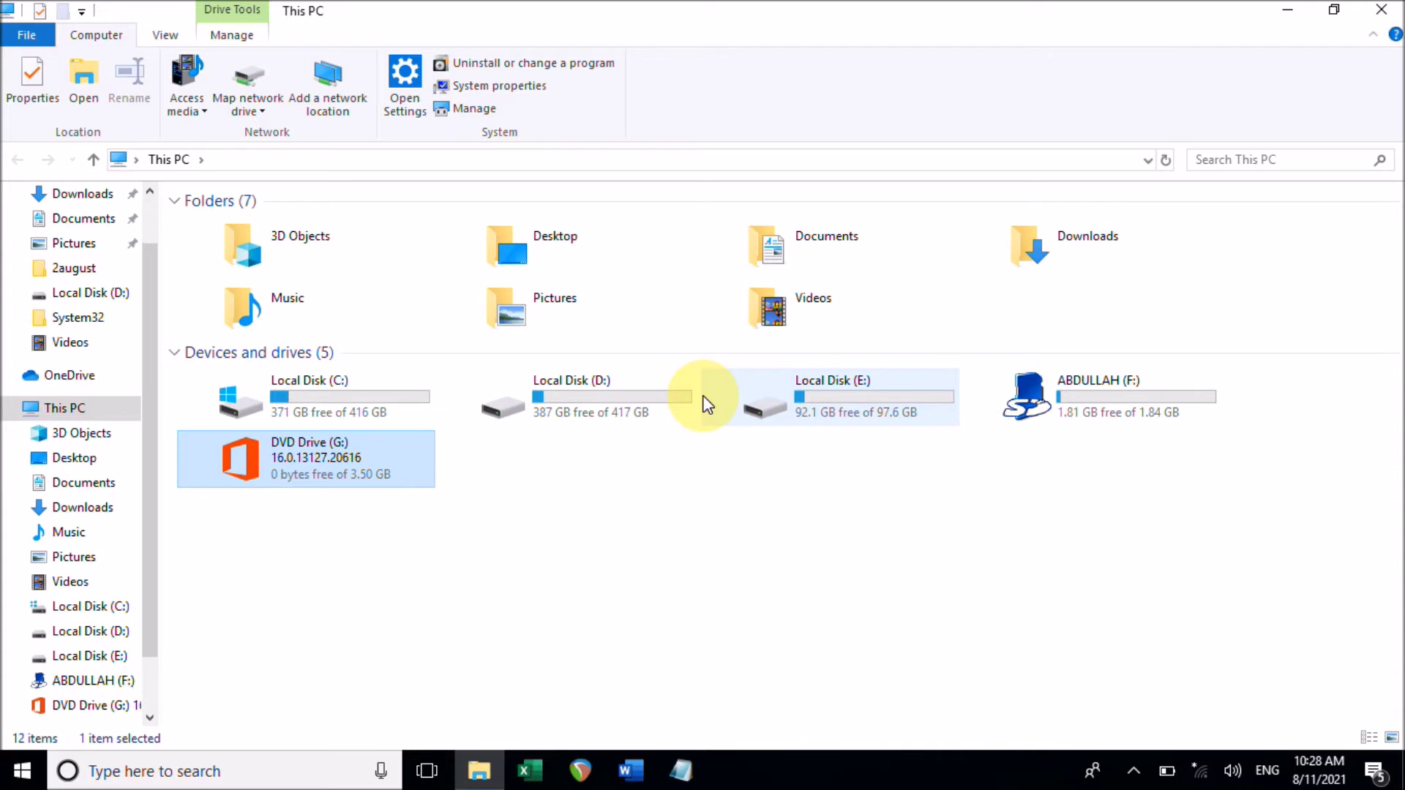
key("shift+F10")
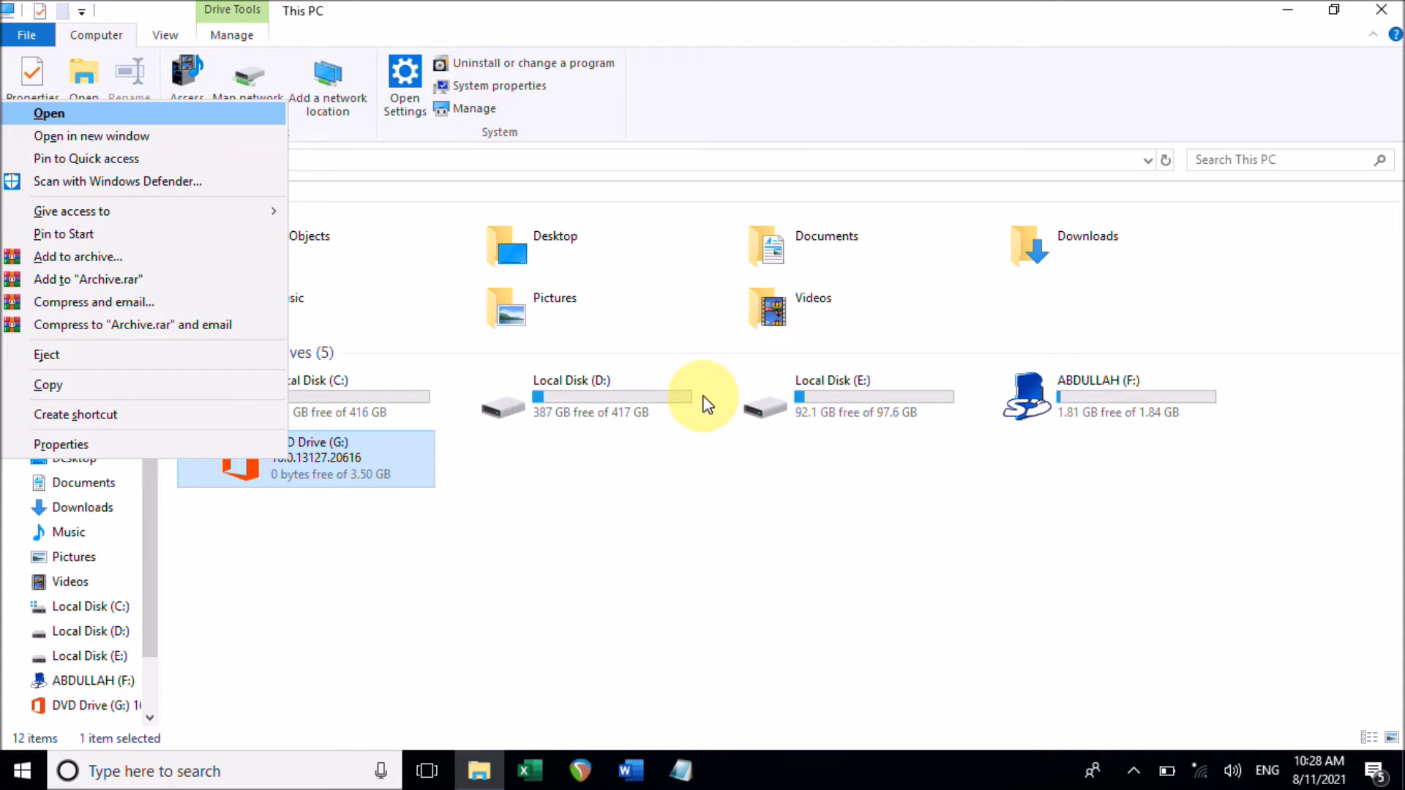
key("Down")
key("Down")
key("Down")
key("Down")
key("Down")
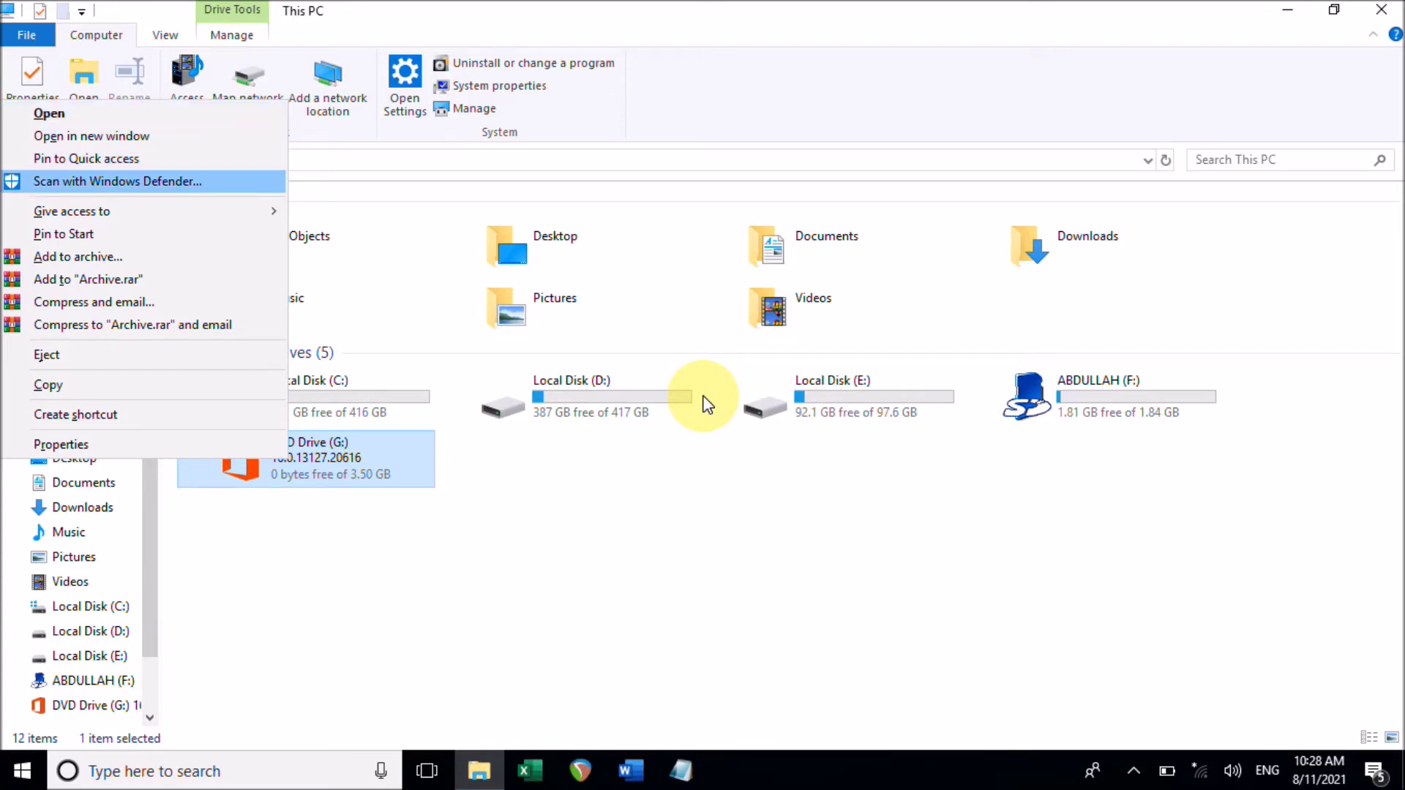
key("Down")
key("Down")
key("Down")
key("Down")
key("Down")
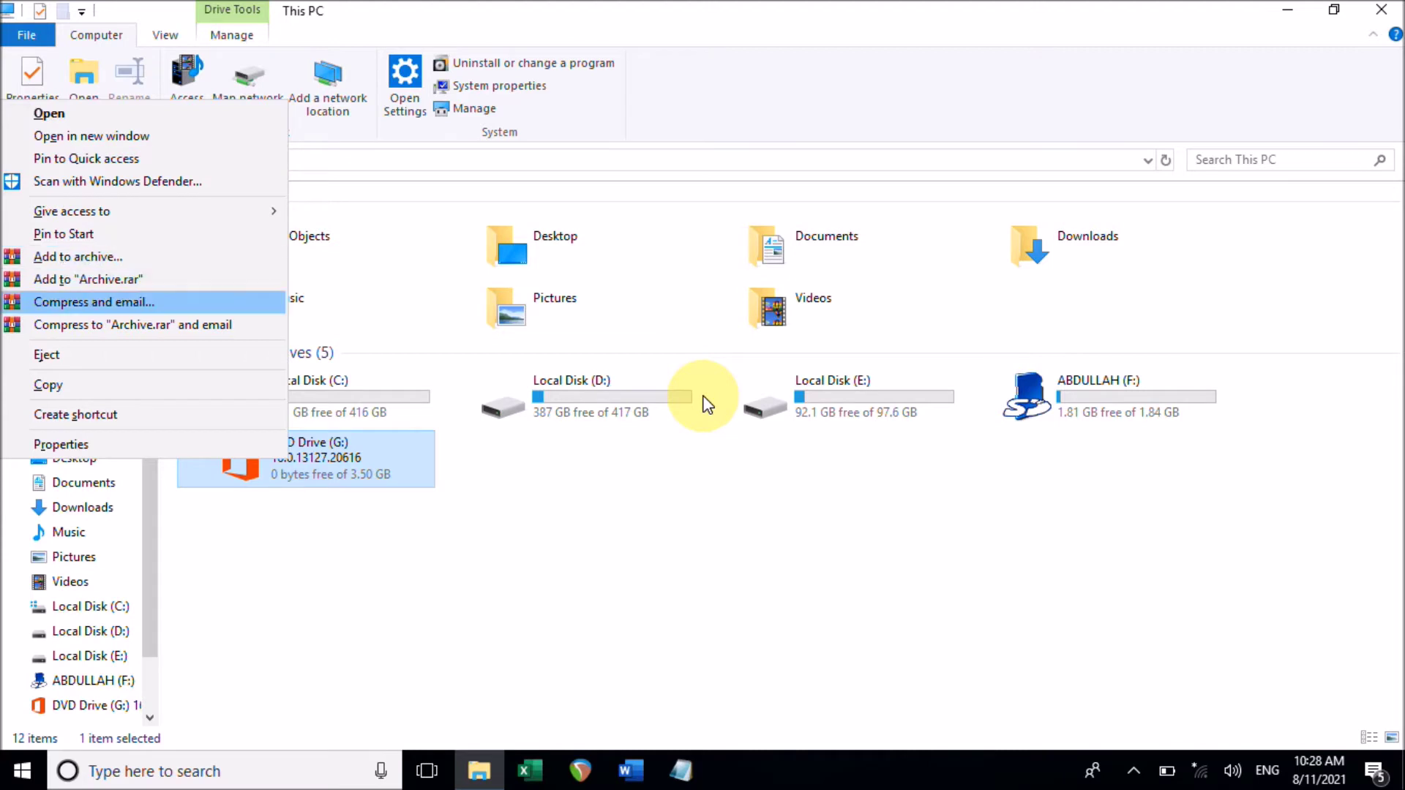
key("Return")
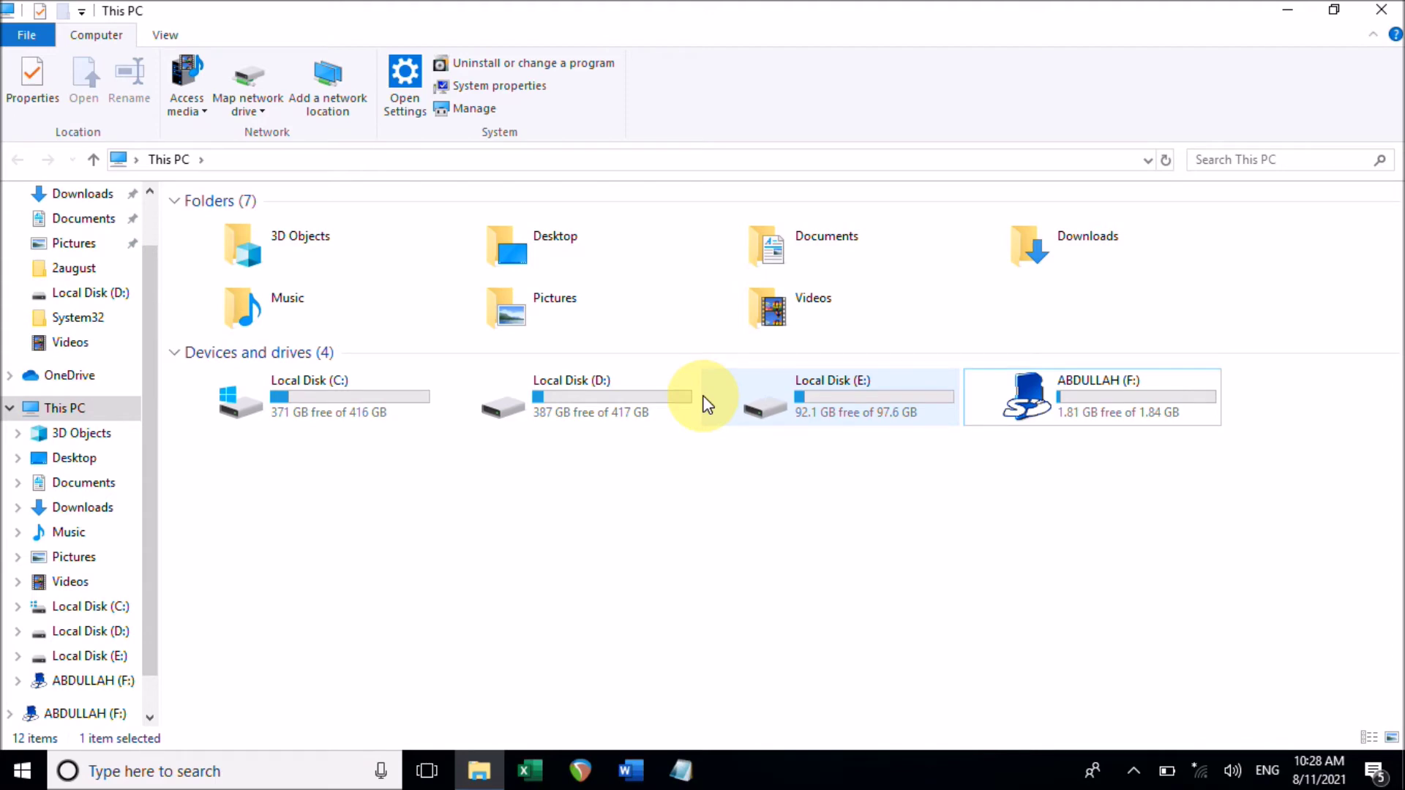
key("Left")
key("Left")
key("Left")
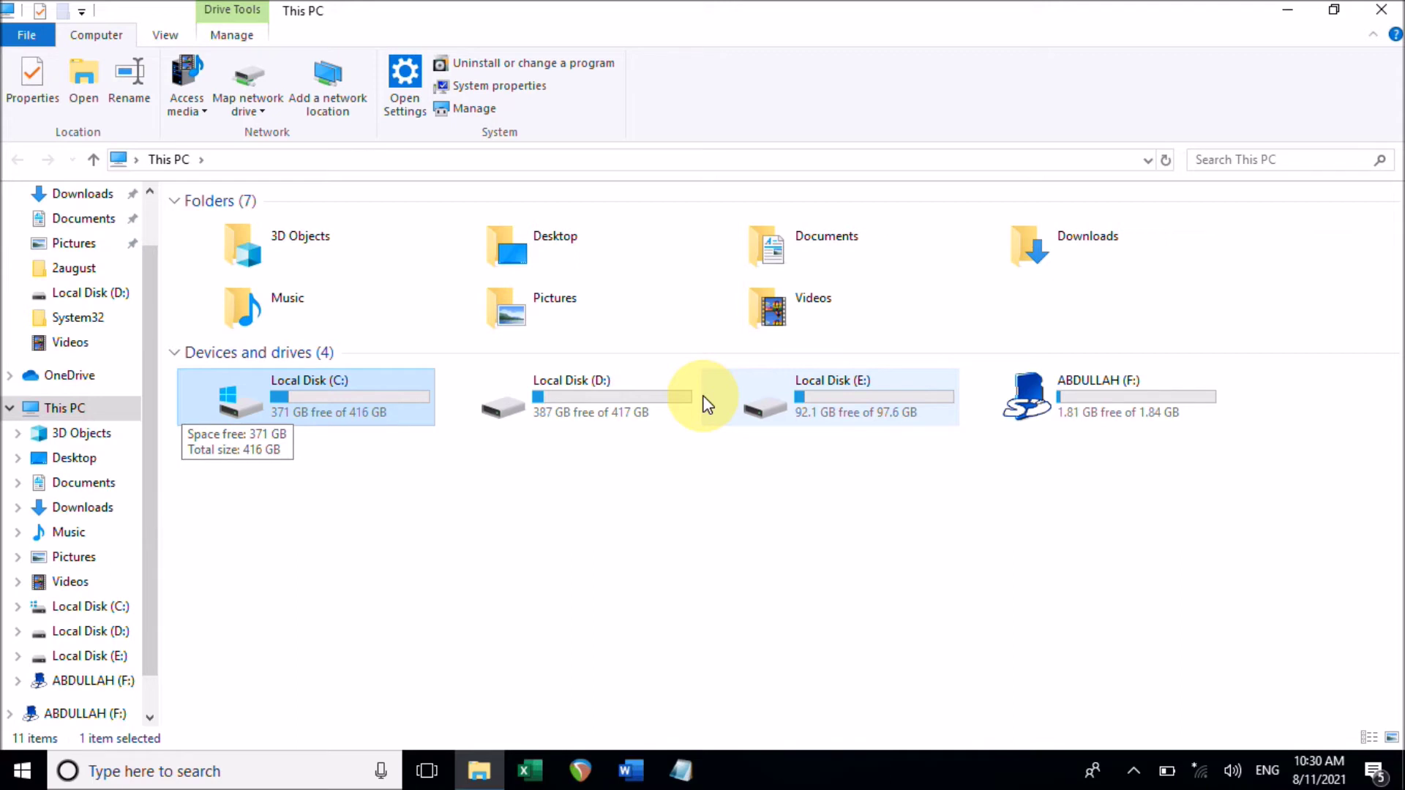
Search Windows for "viru" and open the Virus & threat protection page.
key("super")
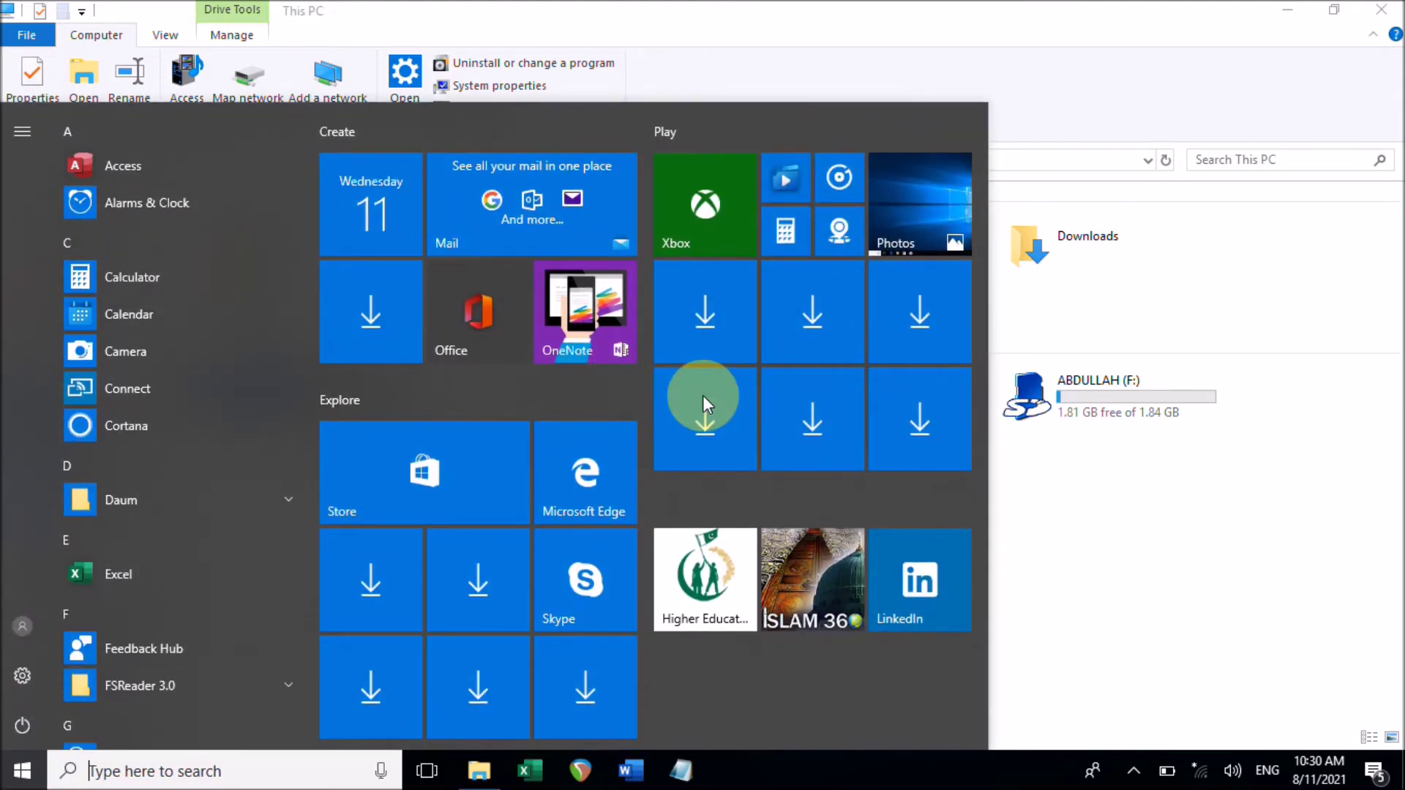
key("super+s")
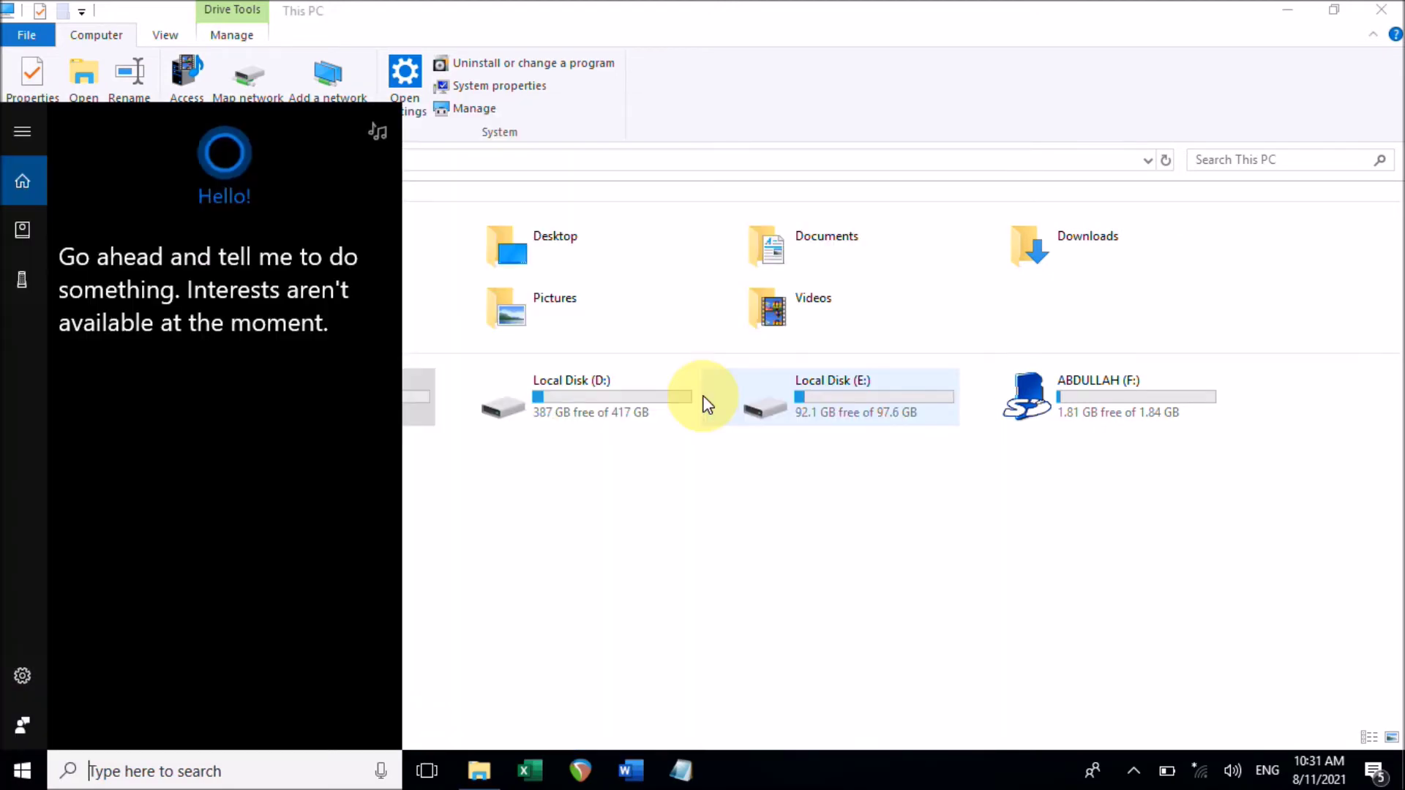
type("v")
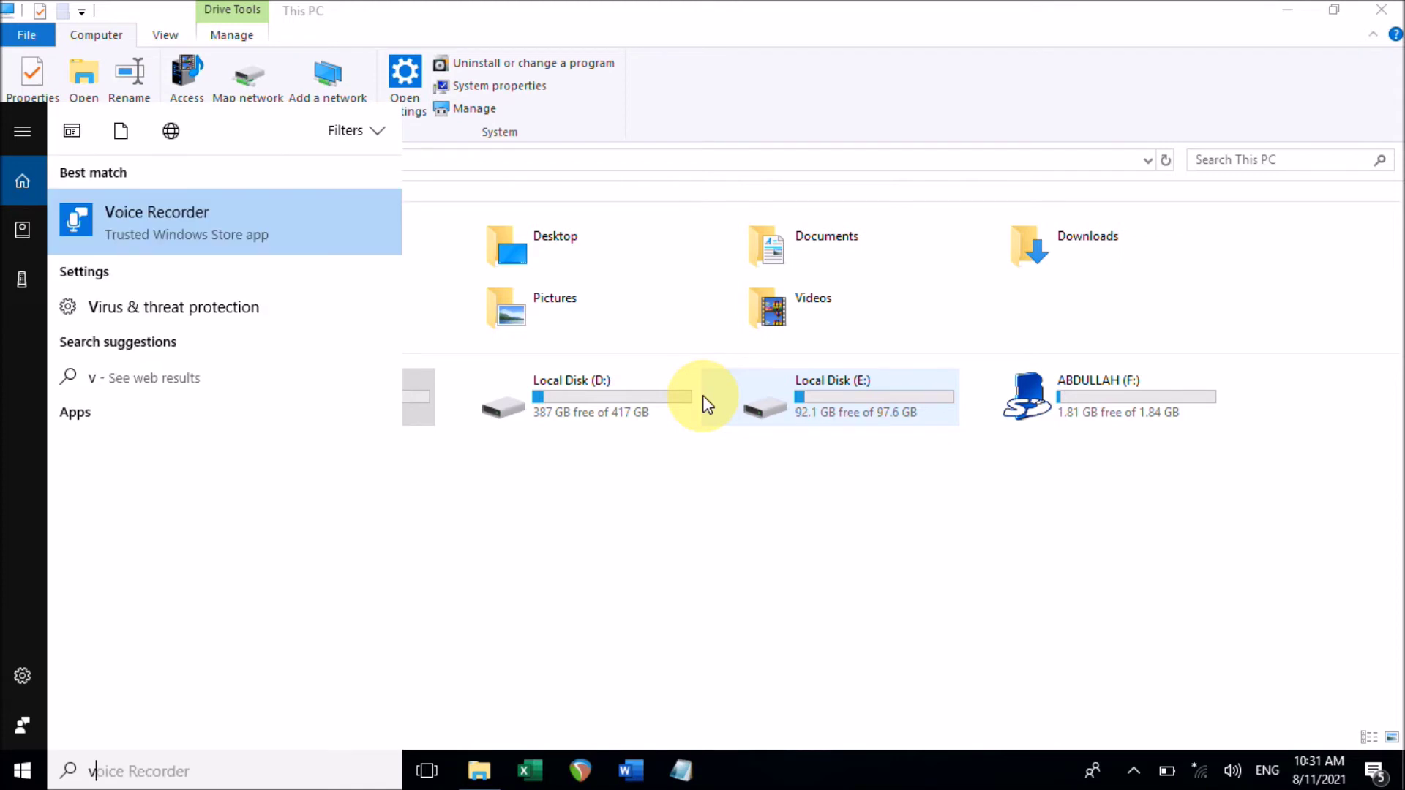
type("iru")
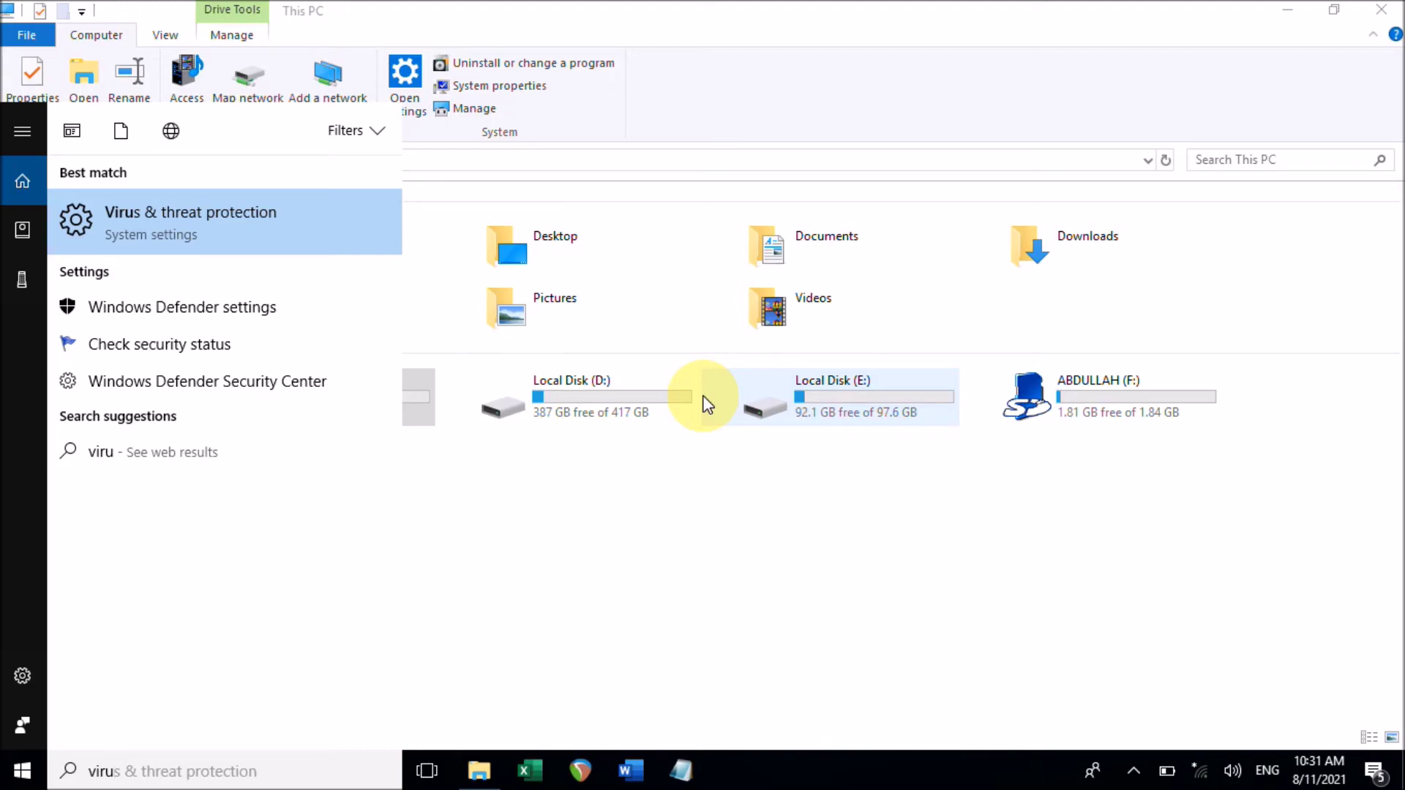
key("Return")
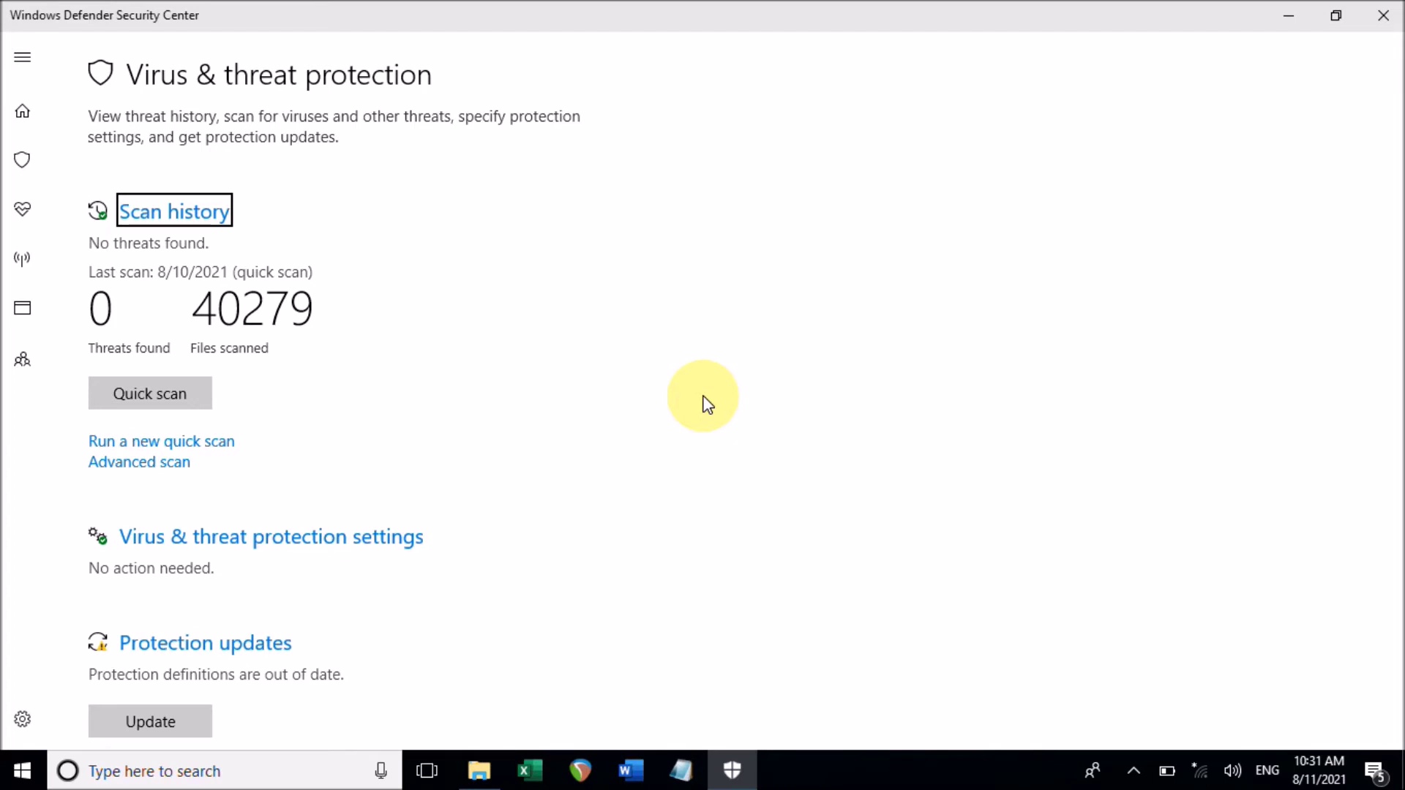
Turn off Real-time protection in the Virus & threat protection settings.
key("Tab")
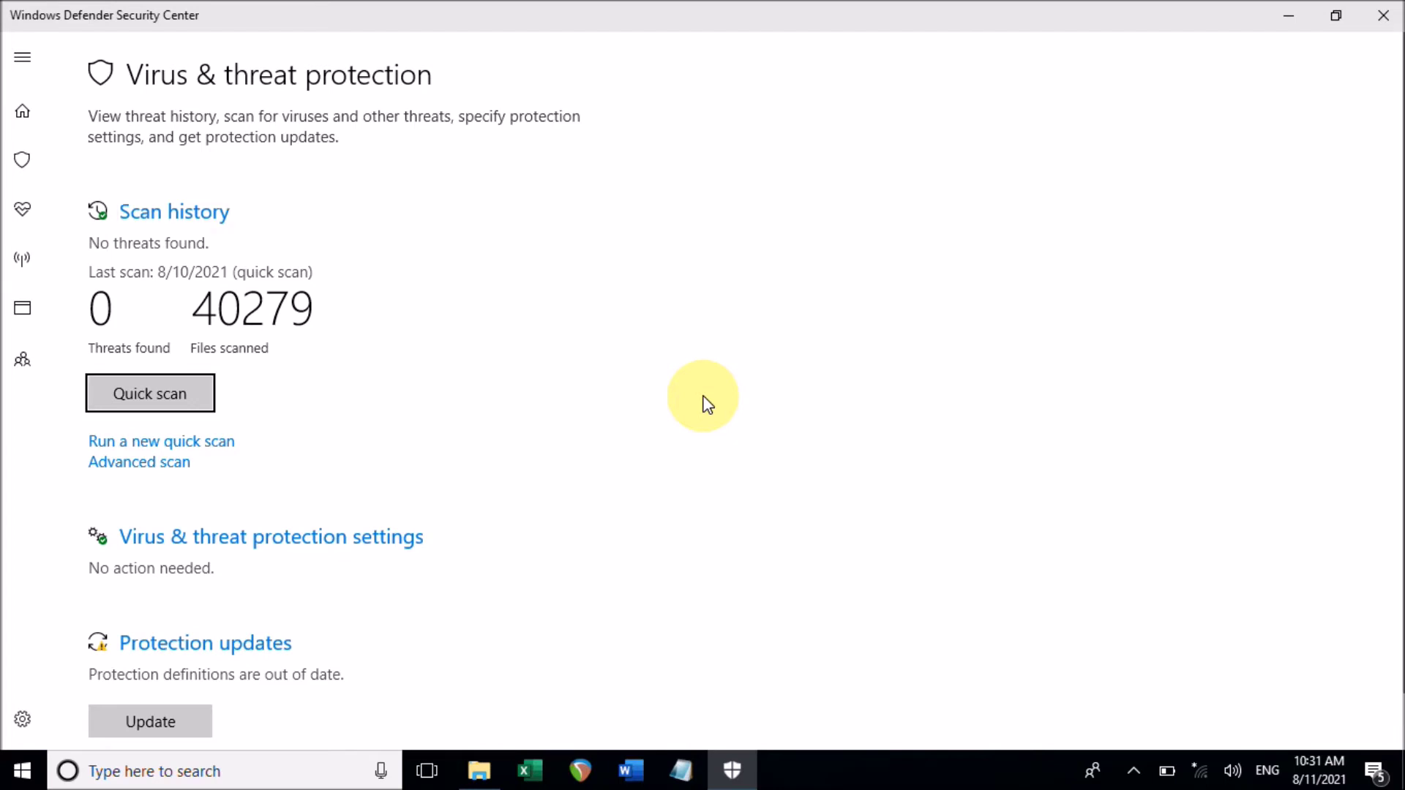
key("Tab")
key("Tab")
key("Tab")
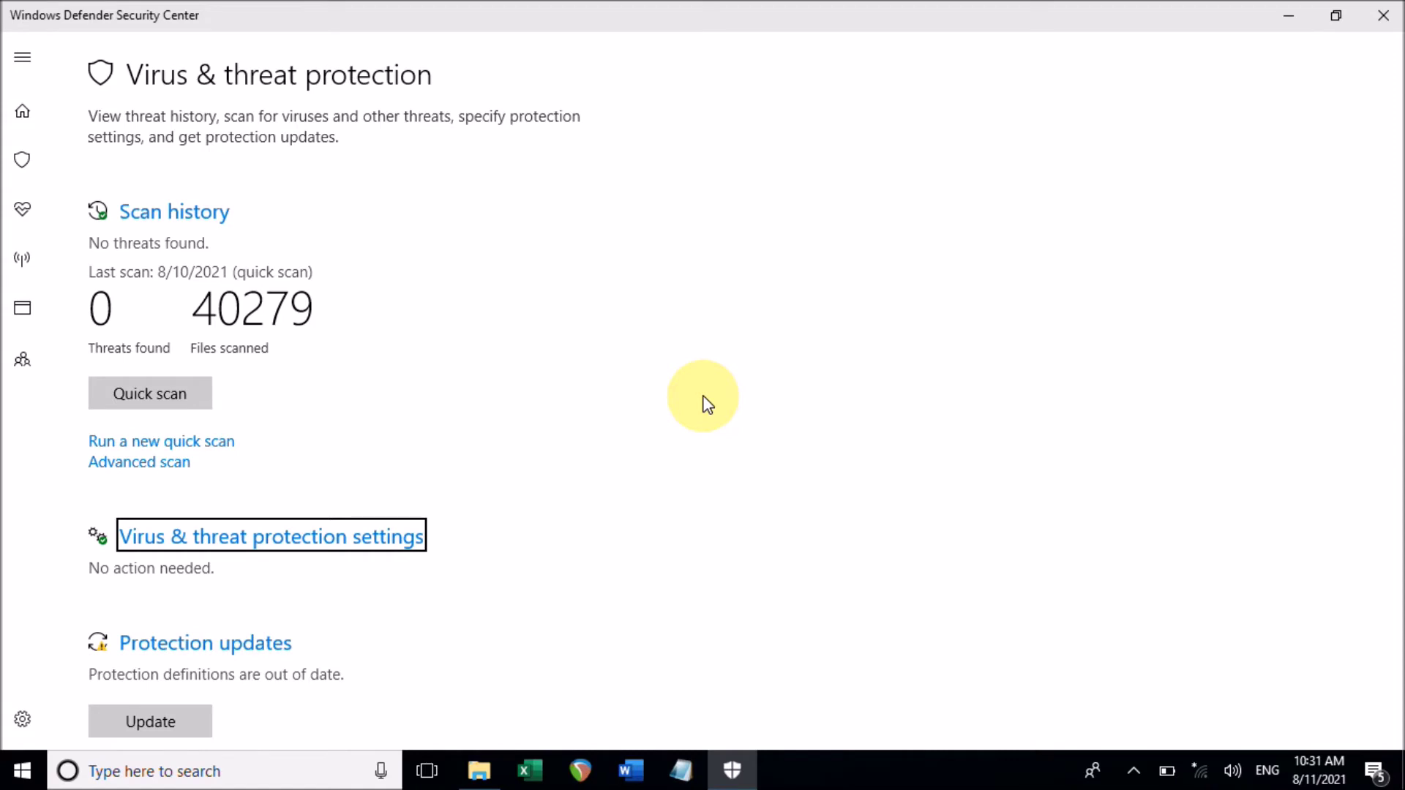
key("Return")
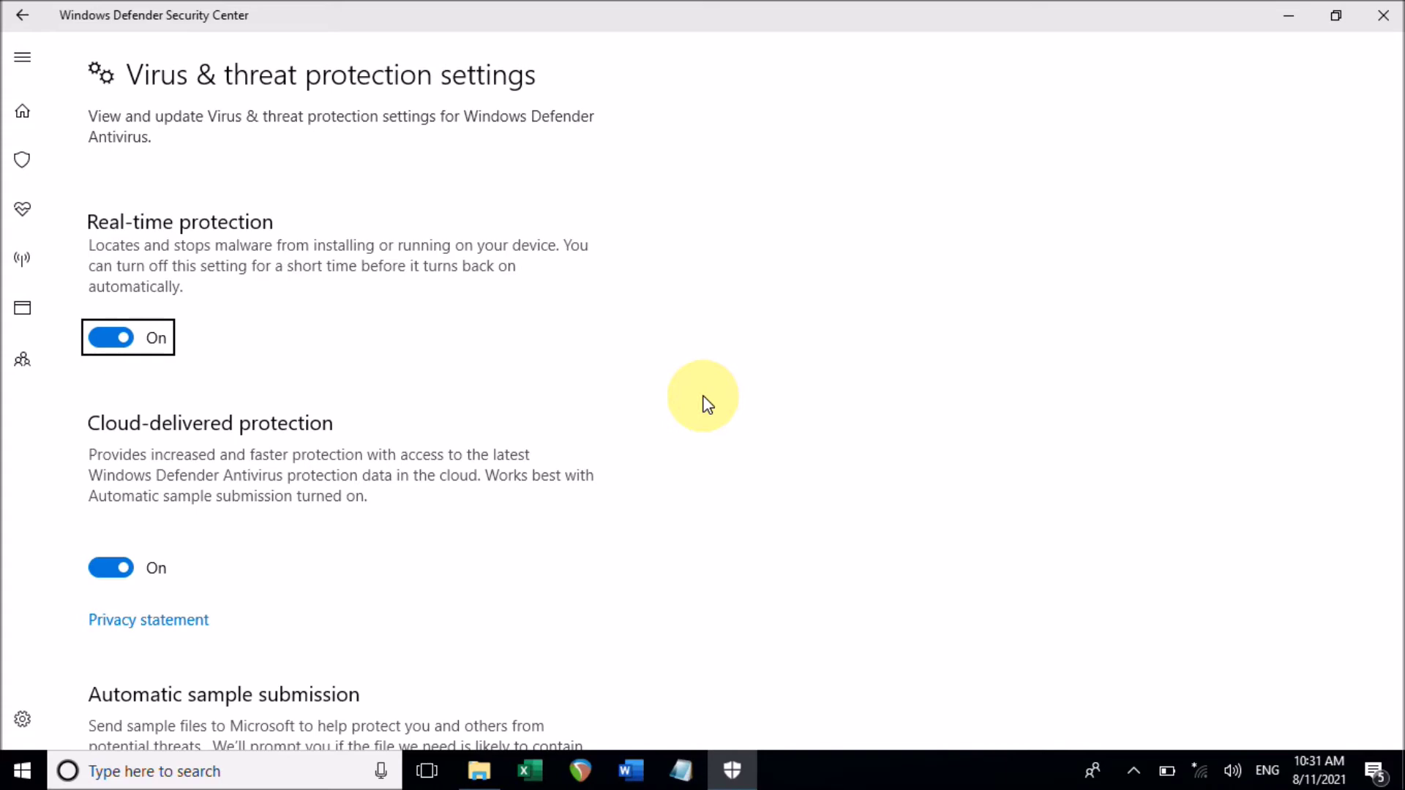
key("space")
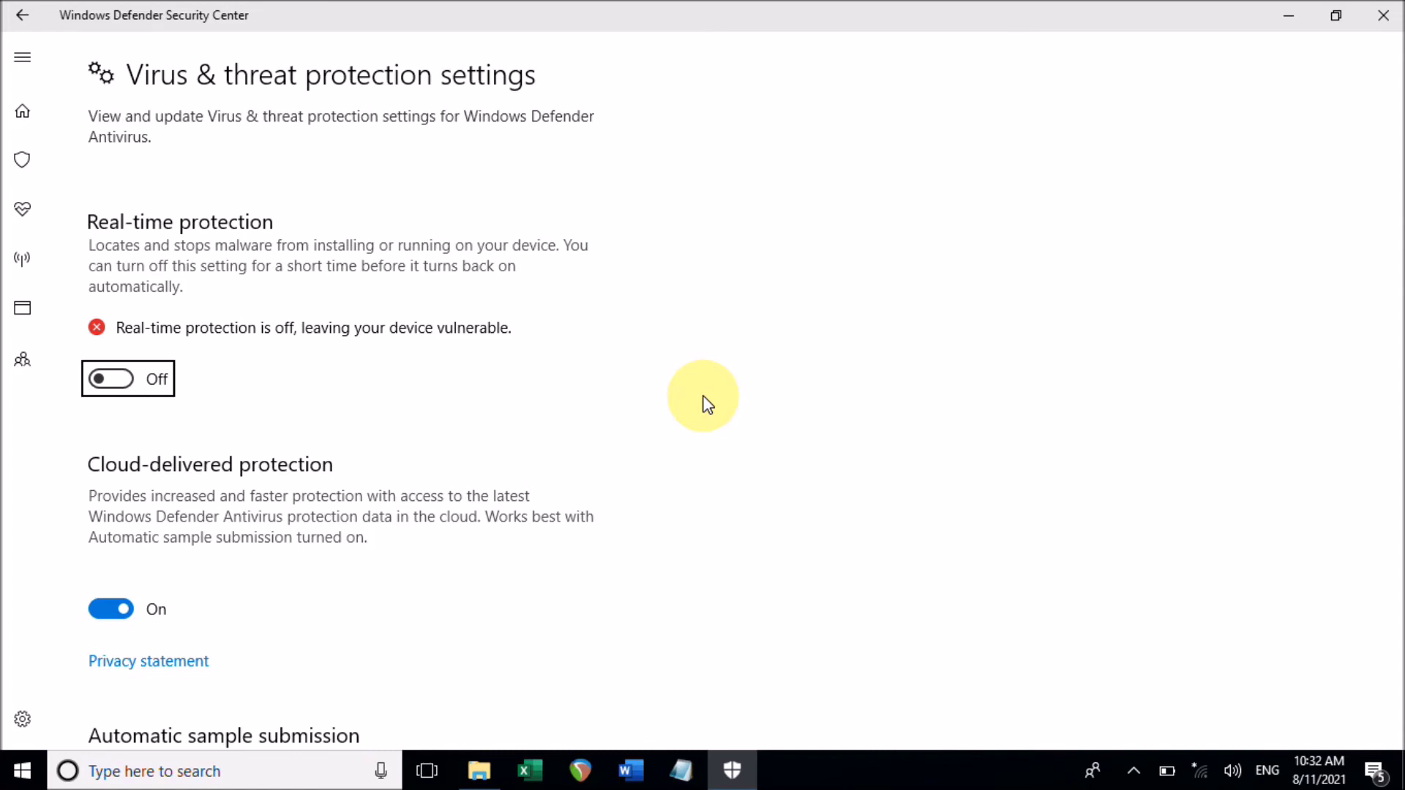
In Documents, open the nested "activaters for ms office" folder and select its C2R-R2V folder.
key("super+e")
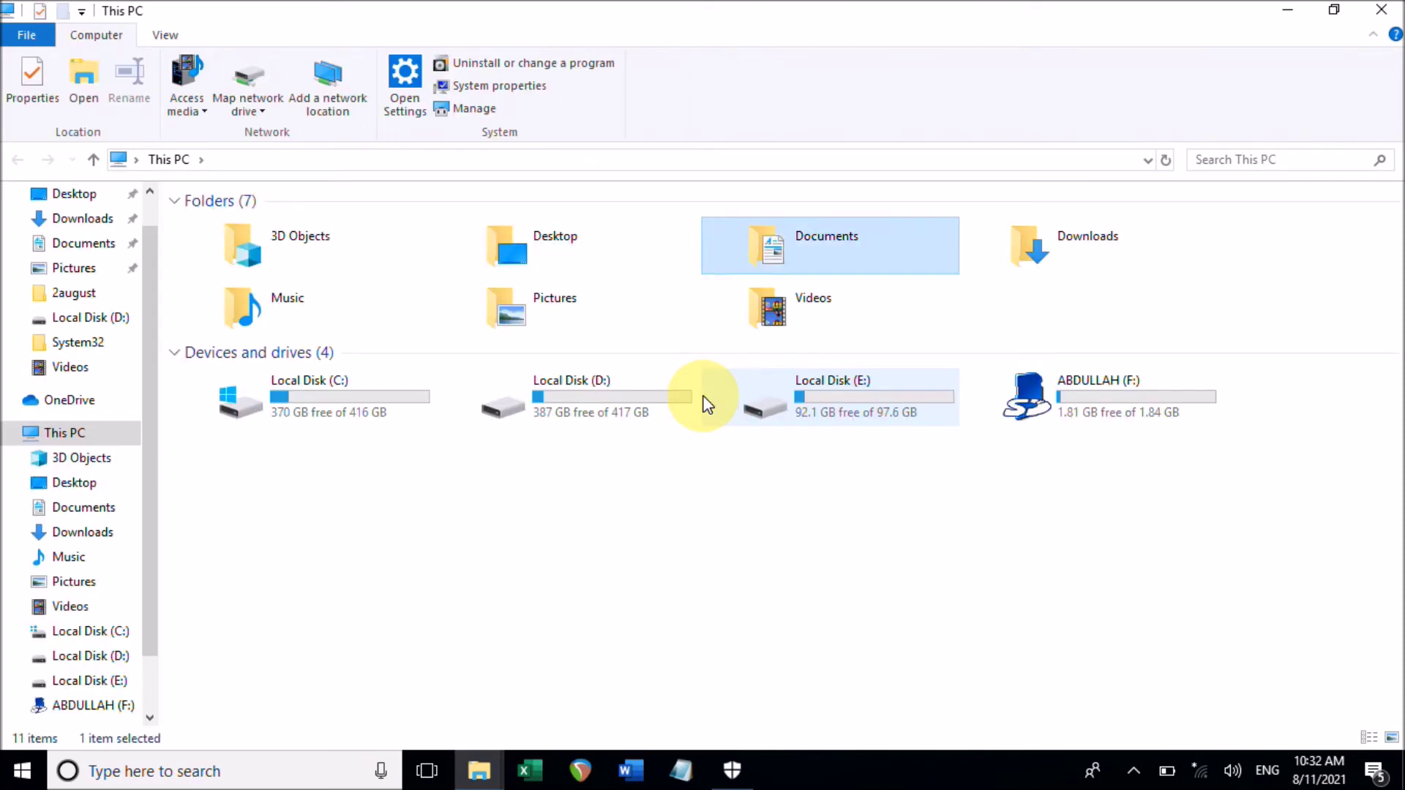
key("Return")
key("a")
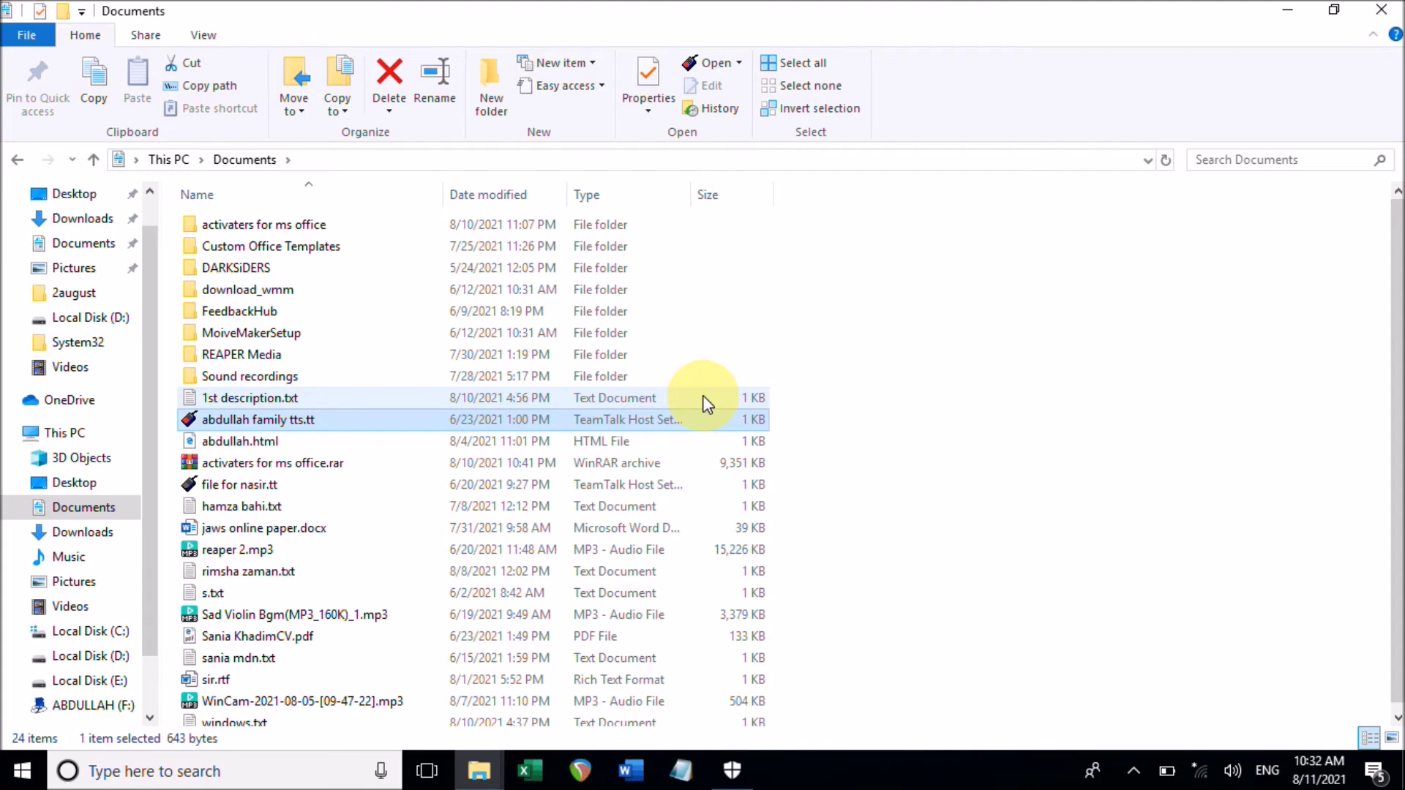
key("Home")
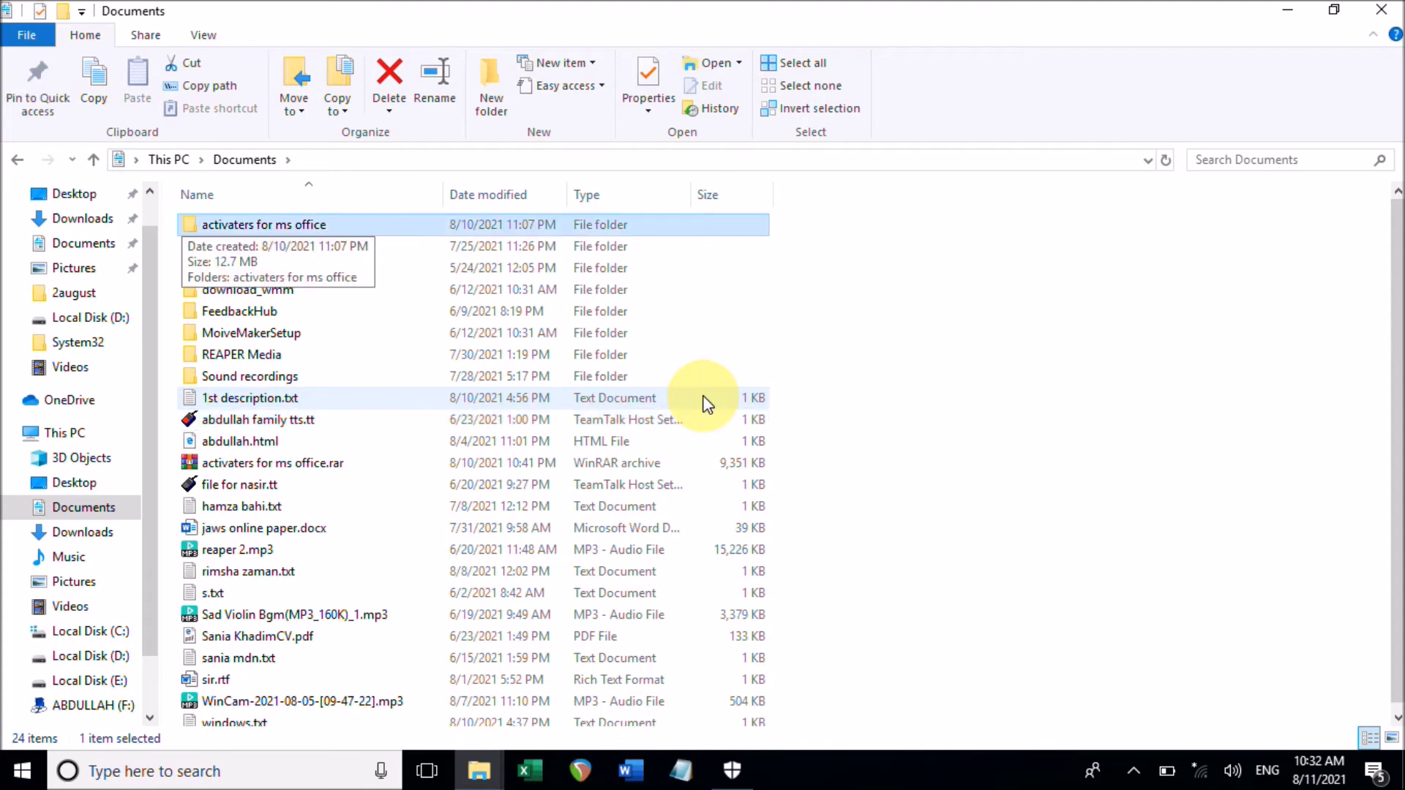
key("Return")
key("Down")
key("Return")
key("Down")
key("Up")
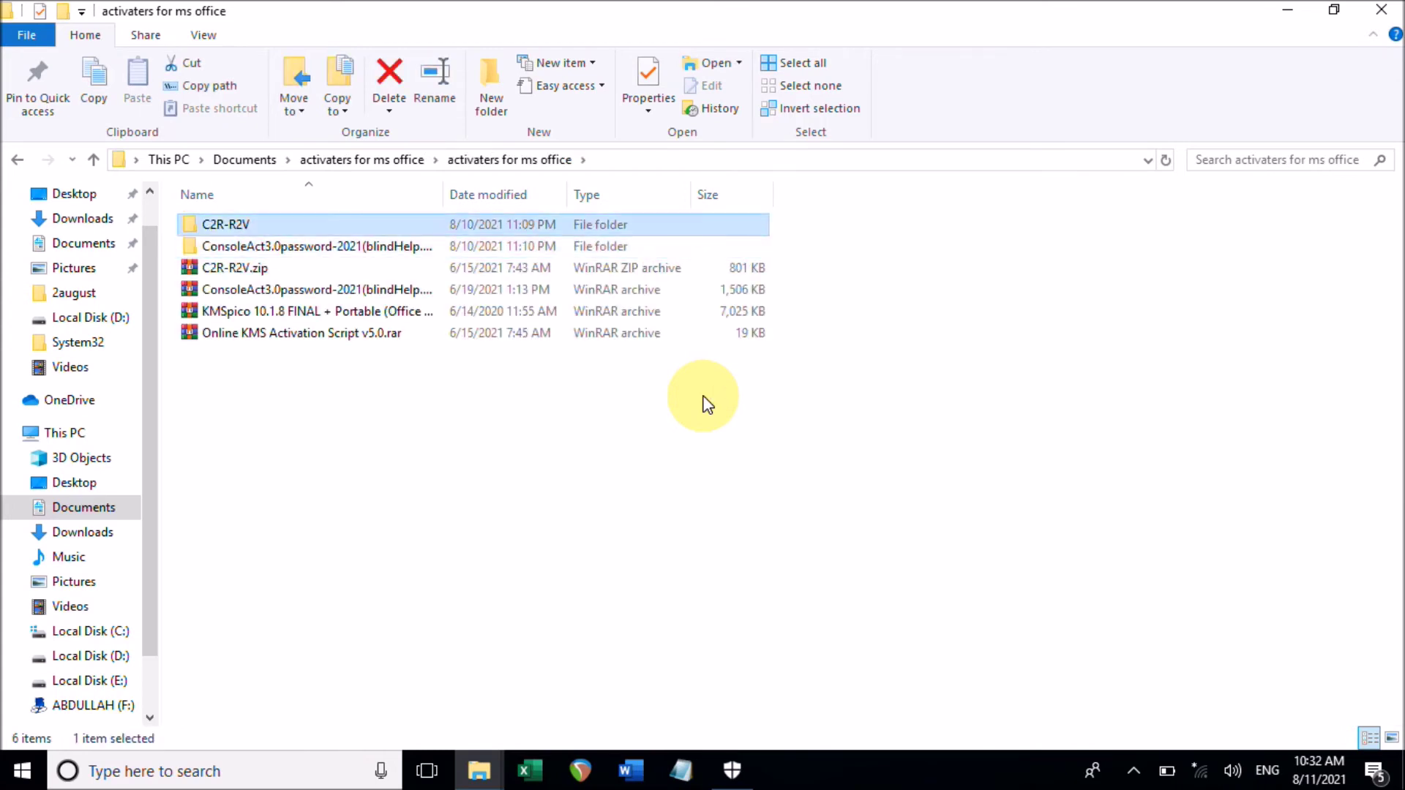